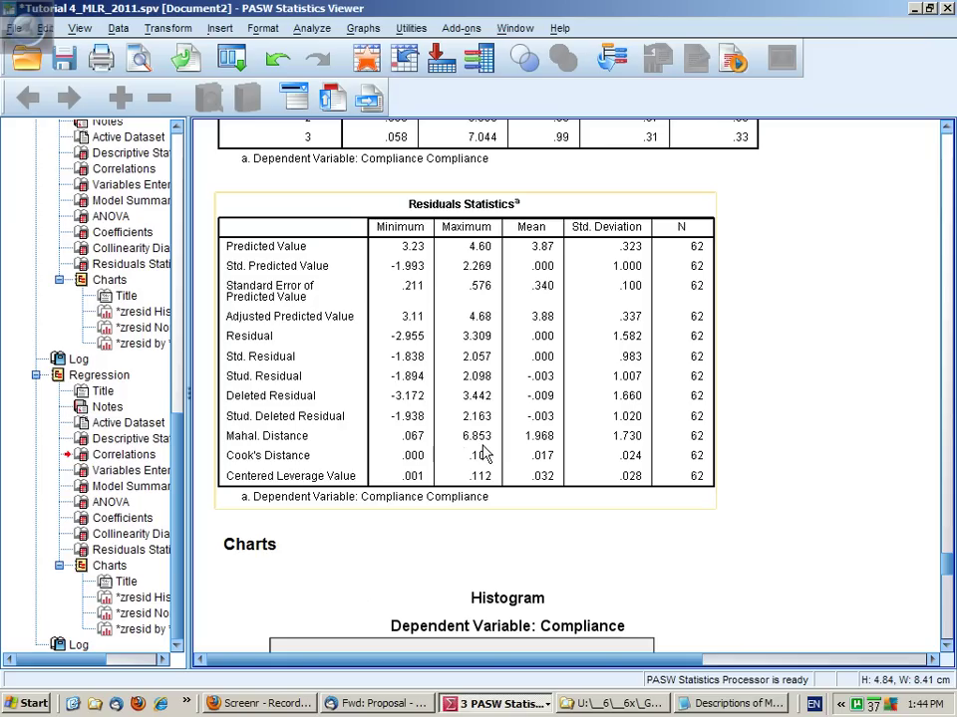
Bring the data_13_2b.sav Data Editor forward, select the MAH_1 column and open its sort menu.
{"action": "left_click", "coordinate": [475, 709]}
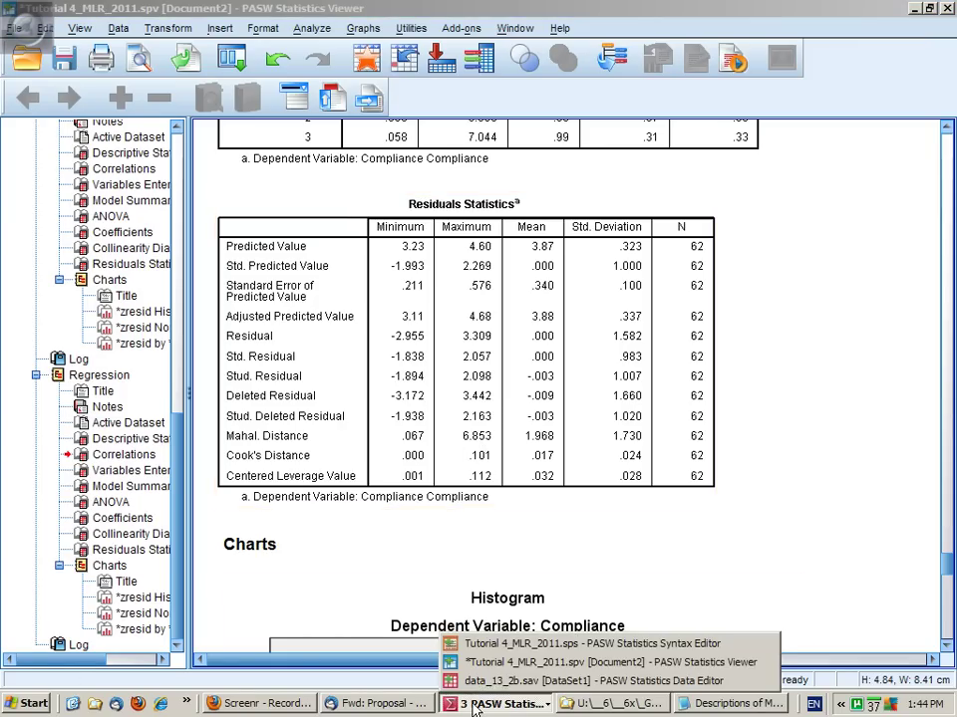
{"action": "left_click", "coordinate": [479, 690]}
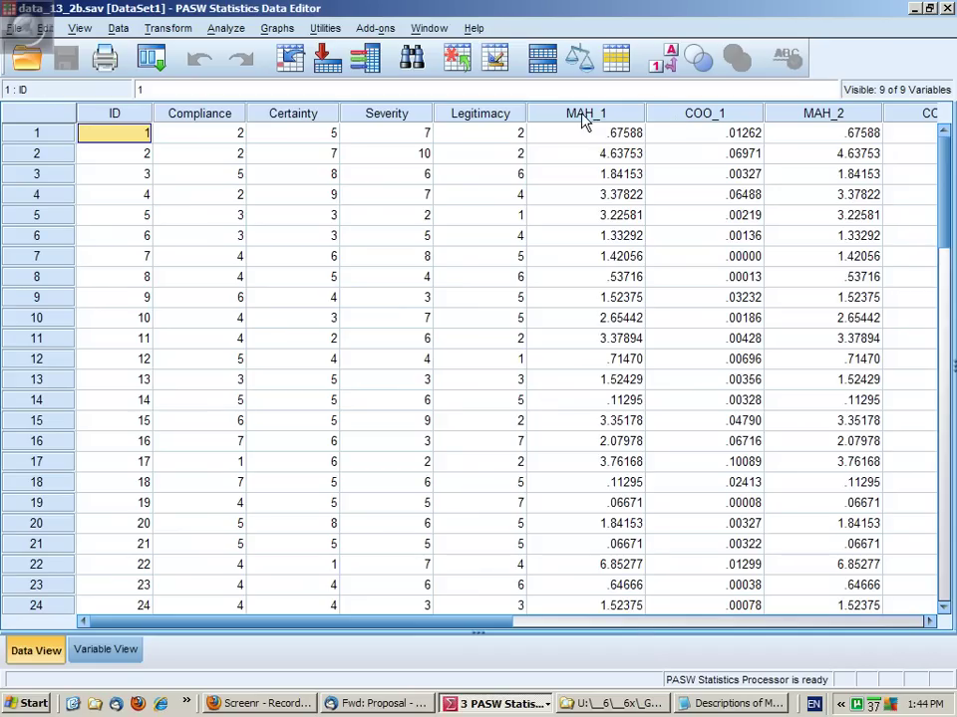
{"action": "left_click", "coordinate": [583, 114]}
{"action": "left_click", "coordinate": [684, 113]}
{"action": "left_click", "coordinate": [568, 116]}
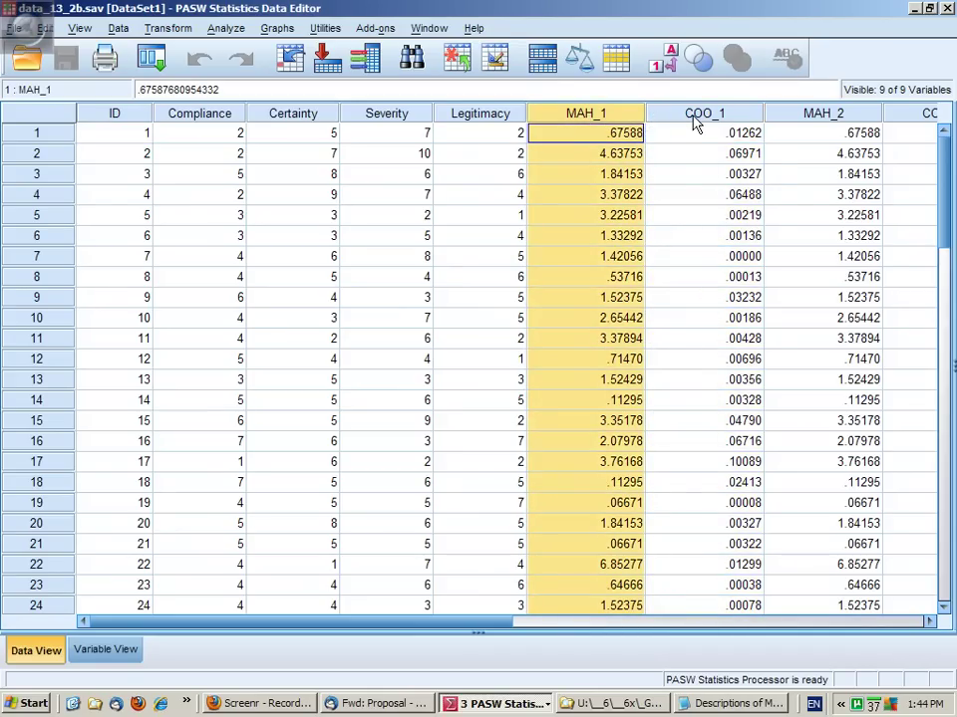
{"action": "left_click", "coordinate": [614, 154]}
{"action": "left_click", "coordinate": [613, 175]}
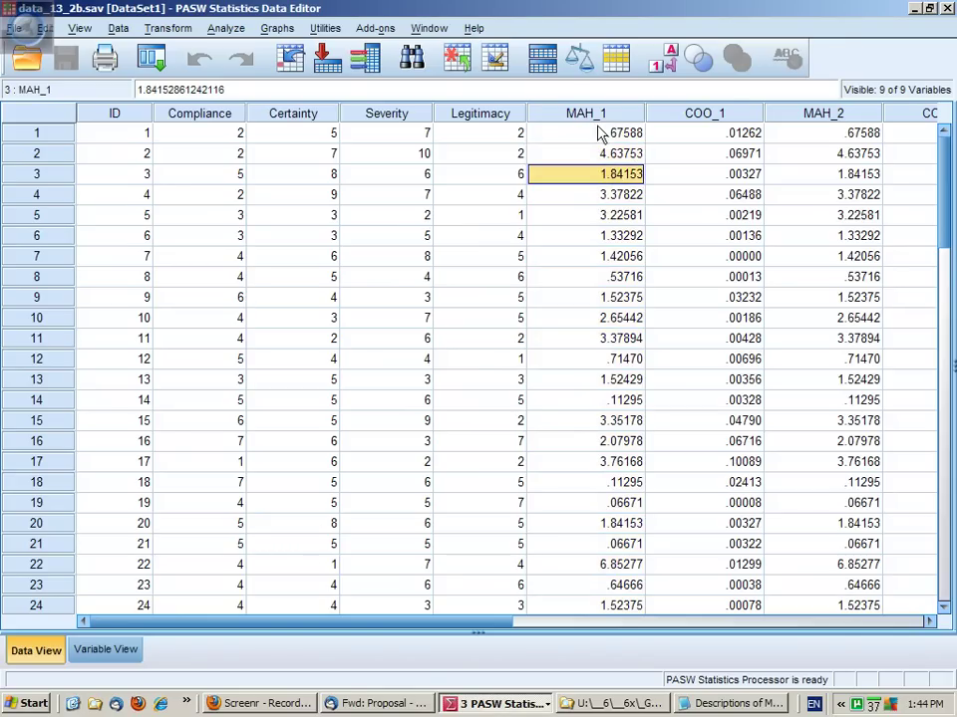
{"action": "left_click", "coordinate": [596, 120]}
{"action": "right_click", "coordinate": [595, 122]}
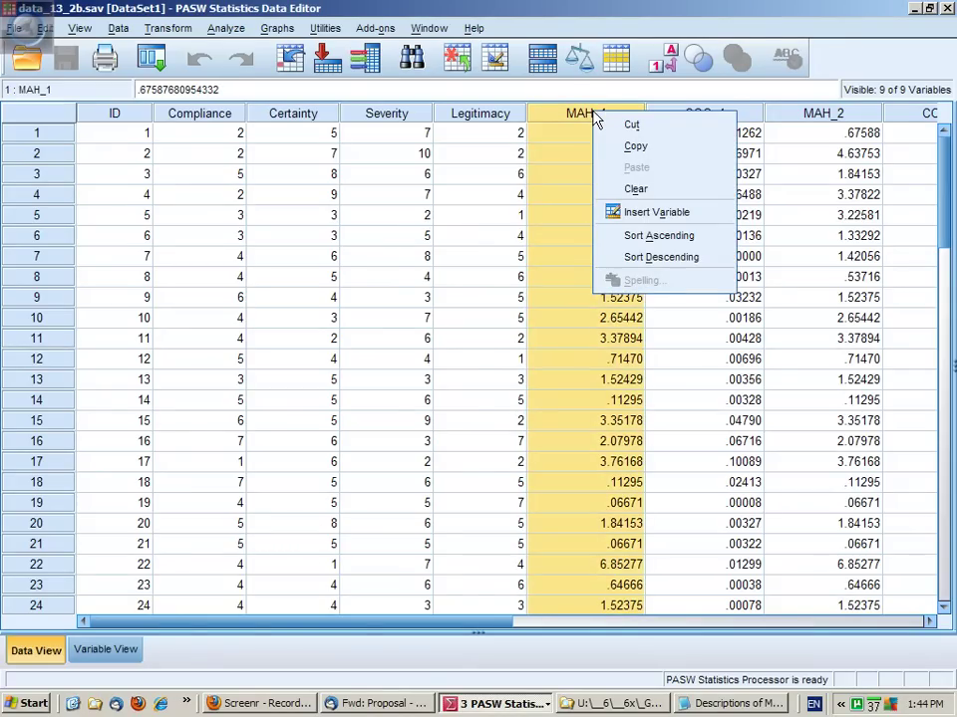
Sort cases by MAH_1 descending, putting case 22 with 6.85277 in row 1.
{"action": "left_click", "coordinate": [630, 257]}
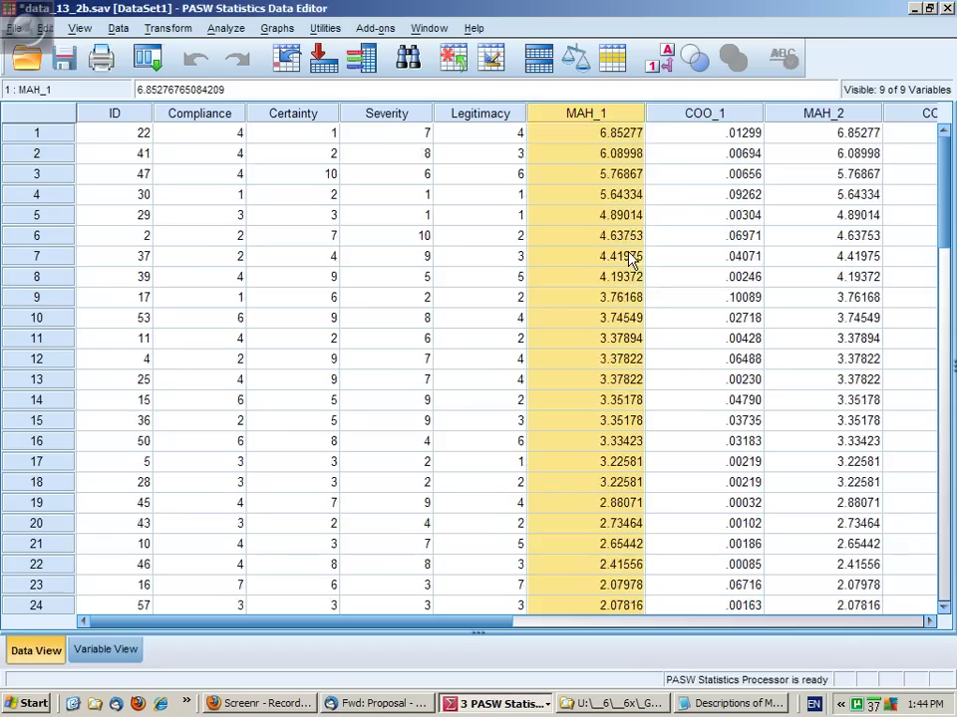
{"action": "left_click", "coordinate": [578, 134]}
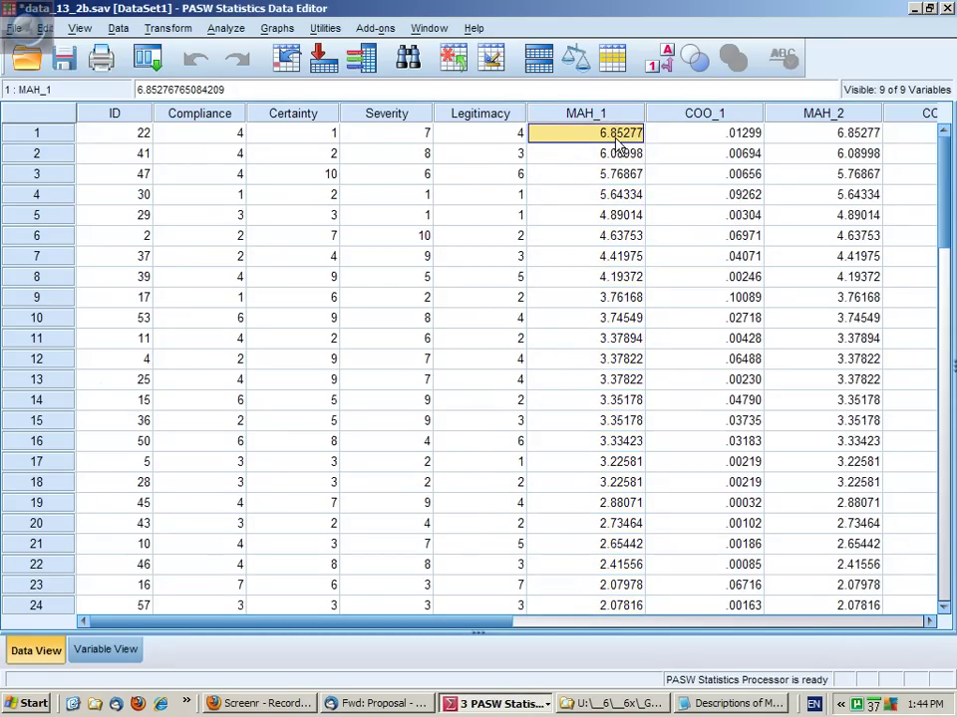
{"action": "left_click", "coordinate": [239, 135]}
{"action": "left_click", "coordinate": [293, 135]}
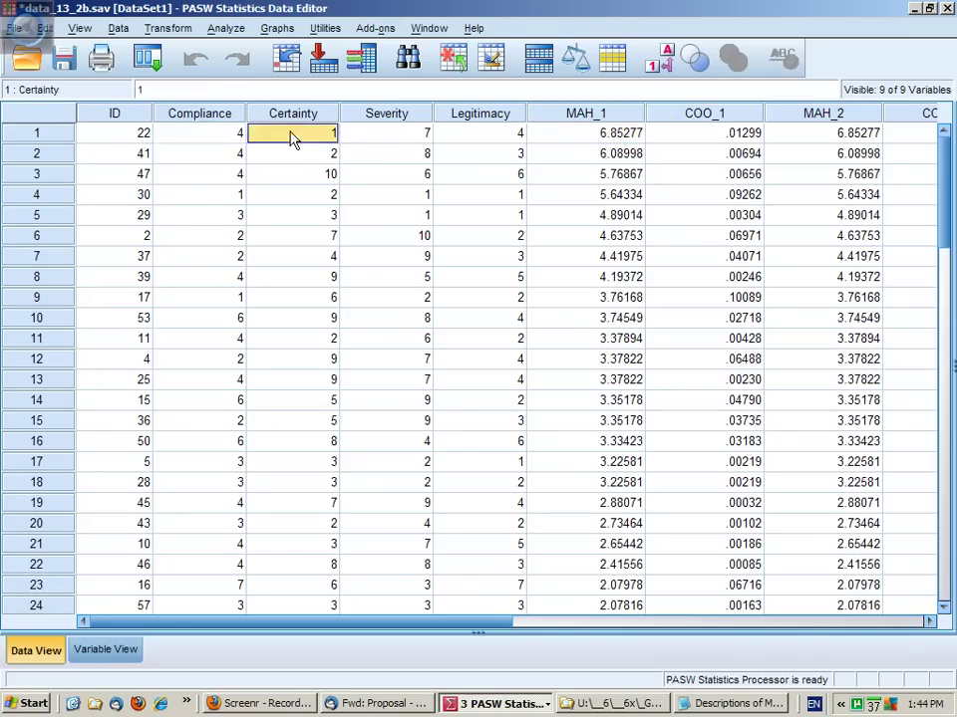
{"action": "left_click", "coordinate": [380, 137]}
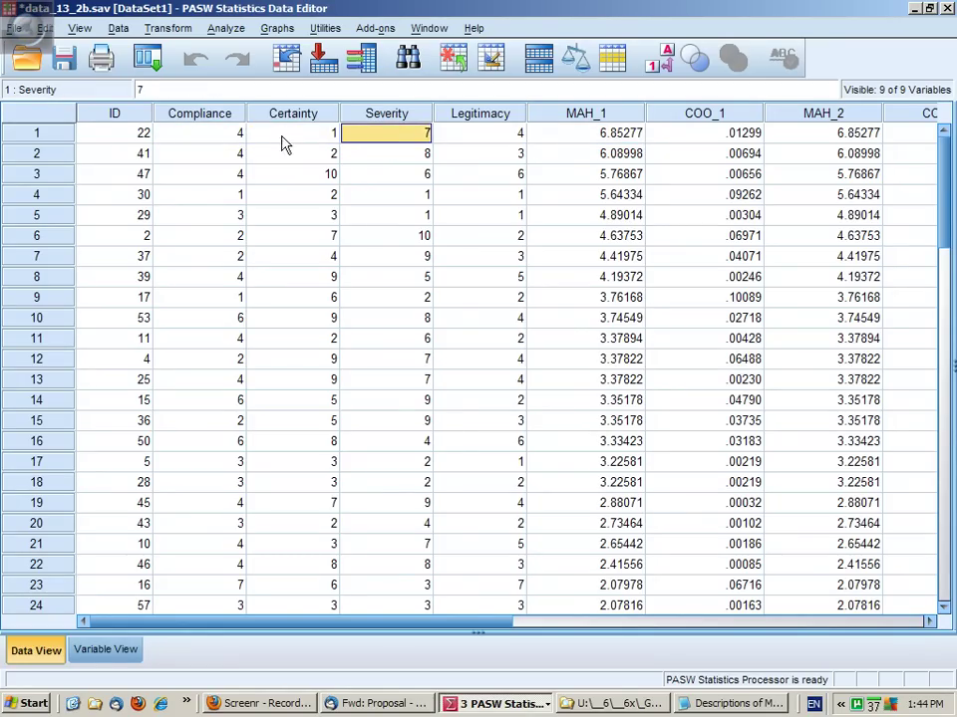
Inspect case 22's Compliance, Certainty and Severity values in row 1.
{"action": "left_click", "coordinate": [218, 140]}
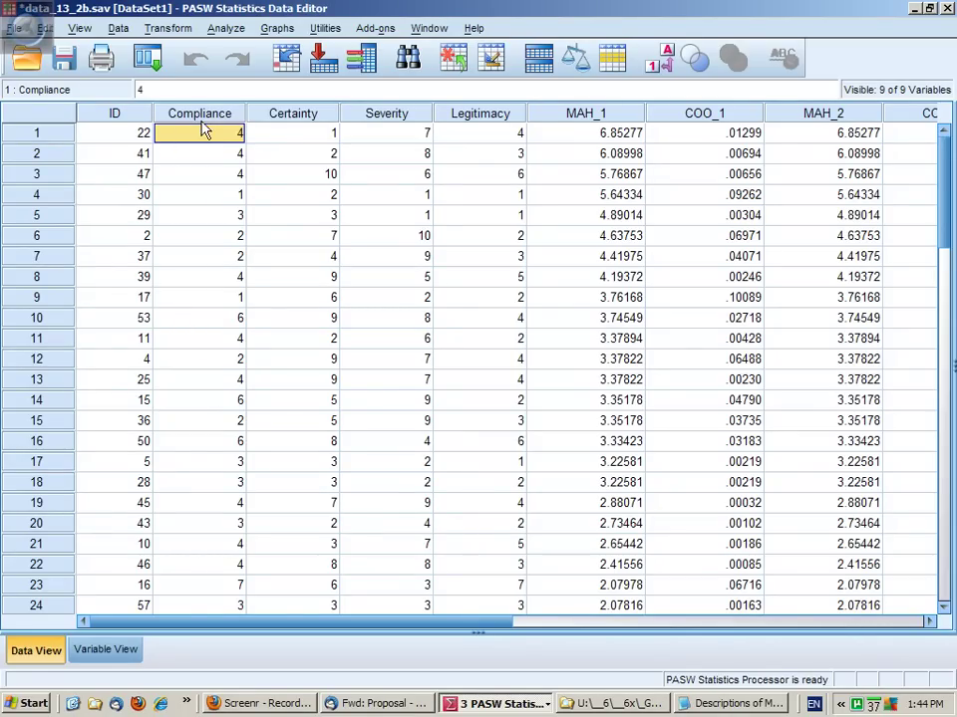
{"action": "left_click", "coordinate": [302, 133]}
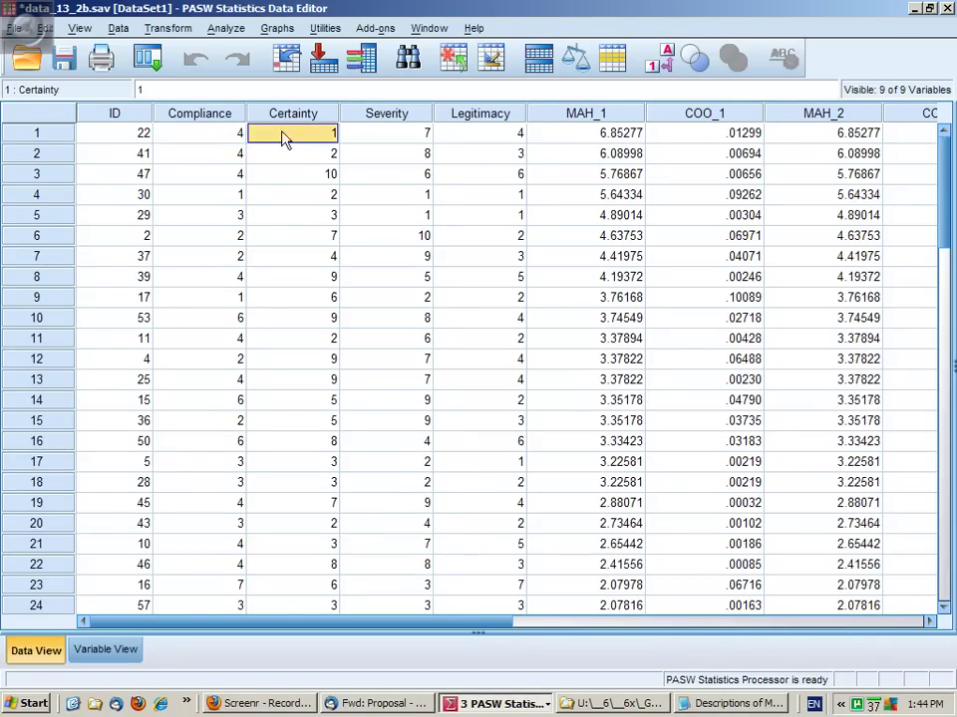
{"action": "left_click", "coordinate": [391, 137]}
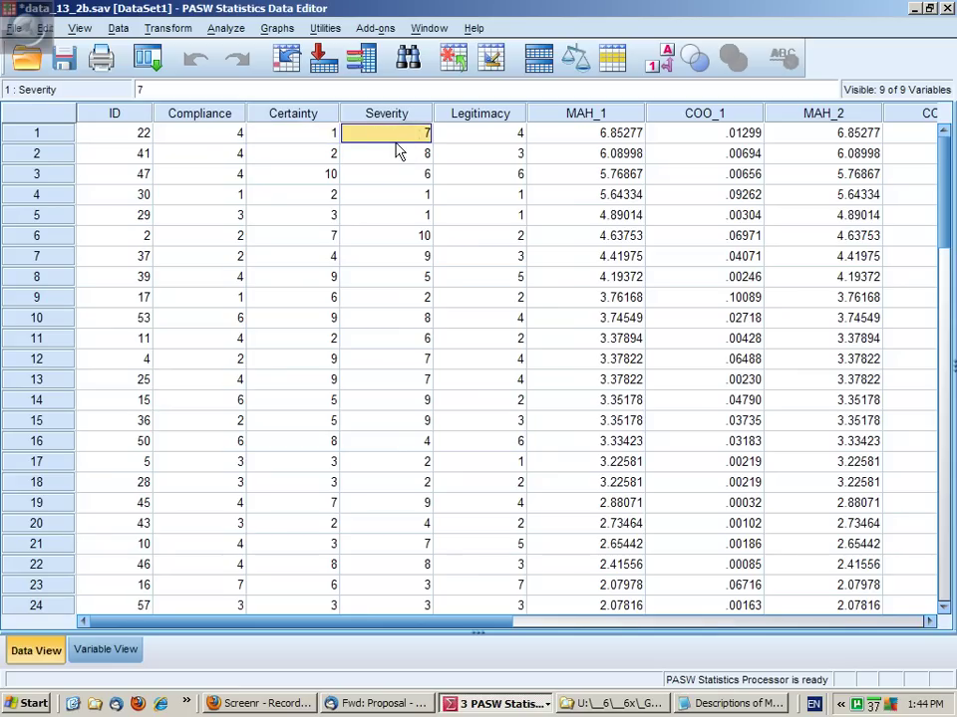
{"action": "left_click", "coordinate": [316, 141]}
{"action": "left_click", "coordinate": [368, 142]}
{"action": "left_click", "coordinate": [316, 141]}
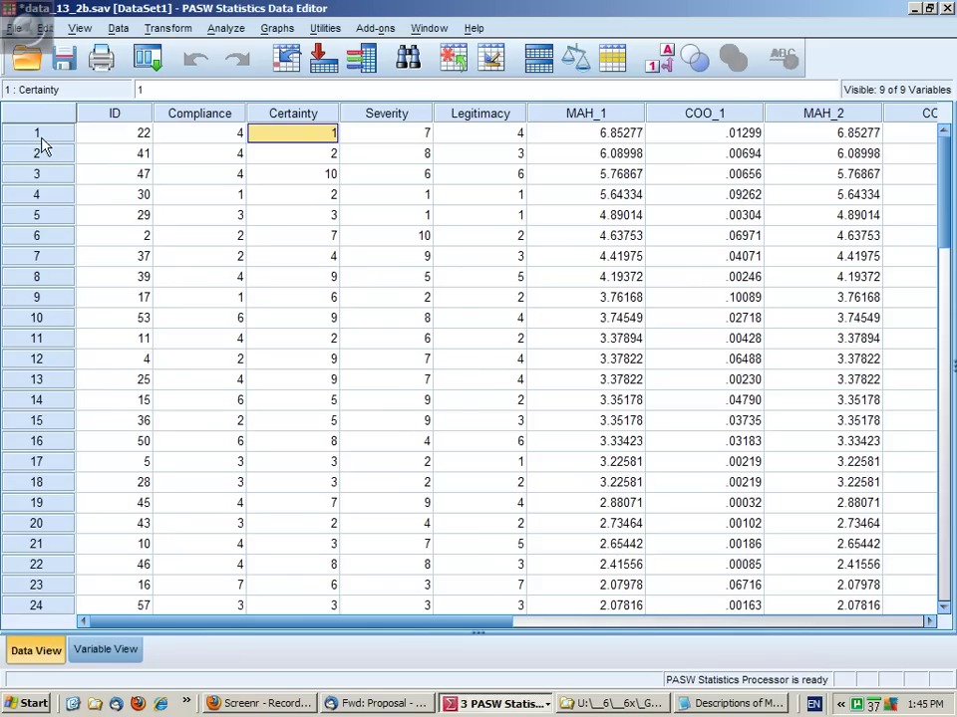
Select rows 1–3 of the sorted data and close the Tutorial window opened from Help.
{"action": "left_click_drag", "start_coordinate": [40, 134], "coordinate": [40, 174]}
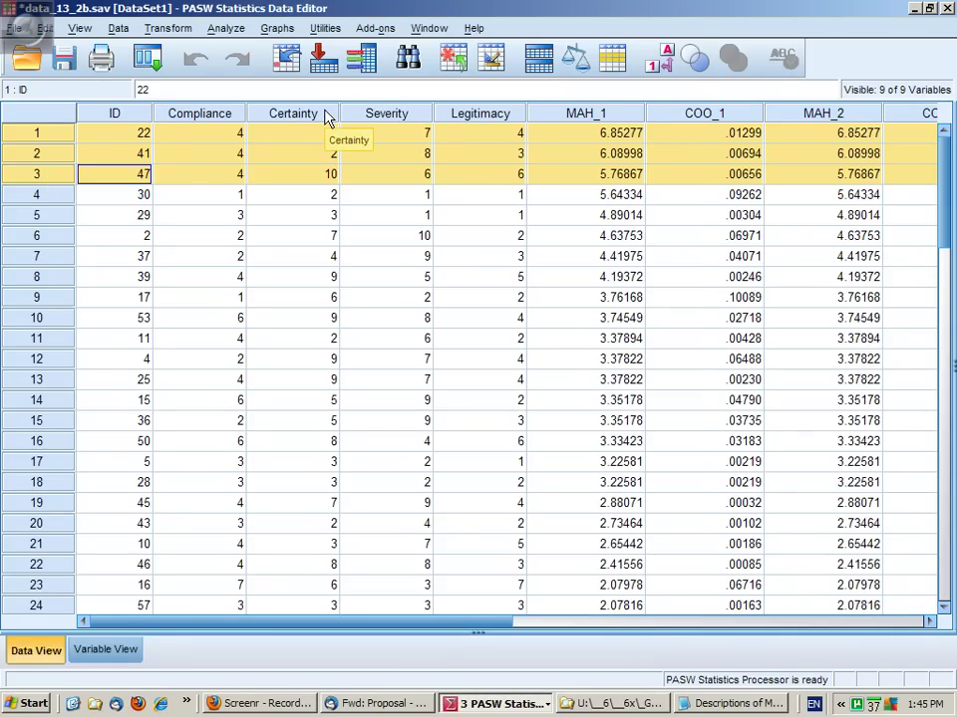
{"action": "left_click", "coordinate": [473, 28]}
{"action": "left_click", "coordinate": [498, 68]}
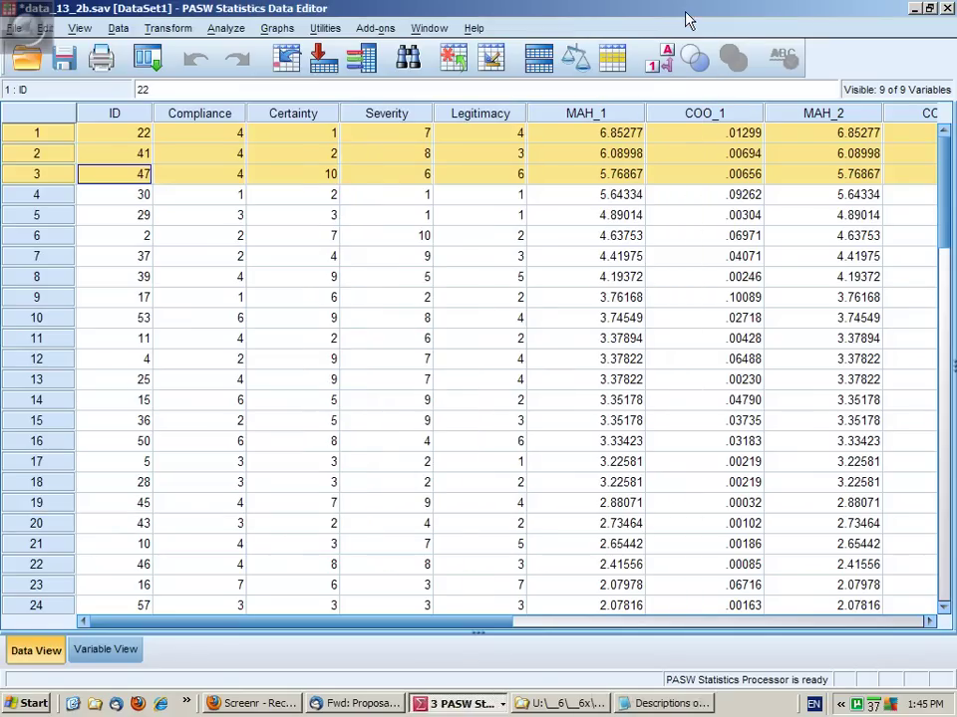
{"action": "left_click", "coordinate": [685, 13]}
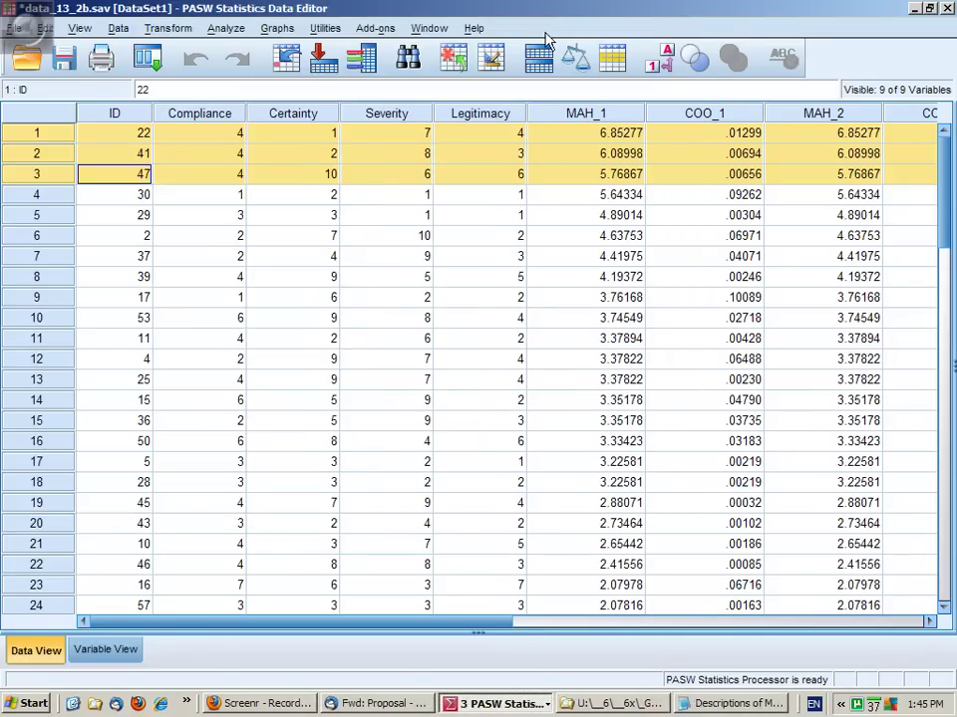
Switch to the Tutorial 4_MLR_2011.spv output via the Window menu.
{"action": "key", "text": "alt+d"}
{"action": "left_click", "coordinate": [100, 423]}
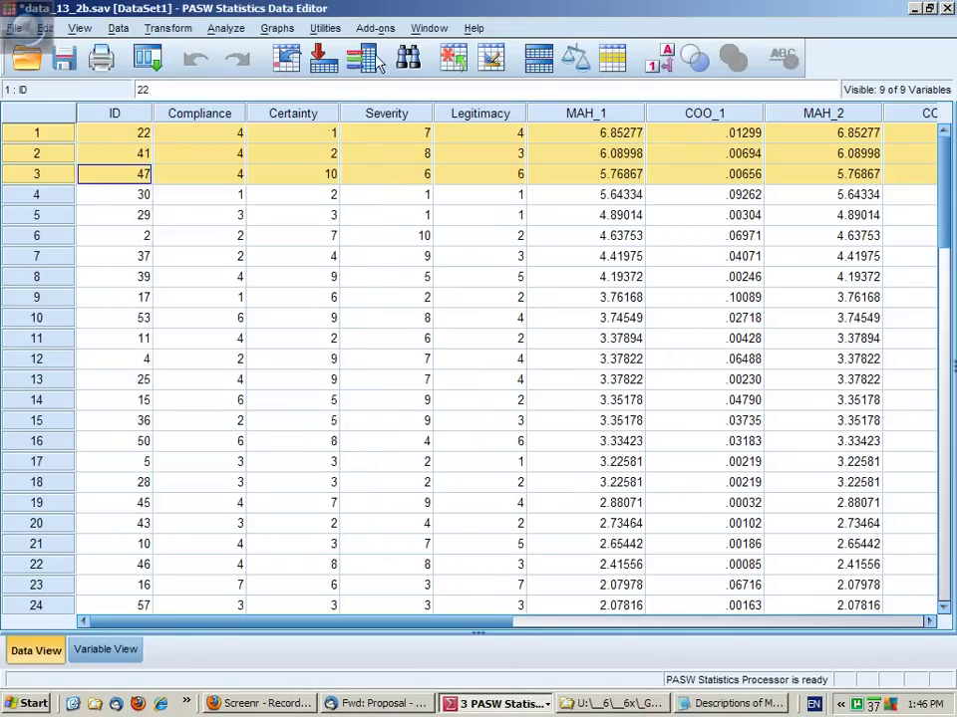
{"action": "left_click", "coordinate": [428, 28]}
{"action": "left_click", "coordinate": [449, 122]}
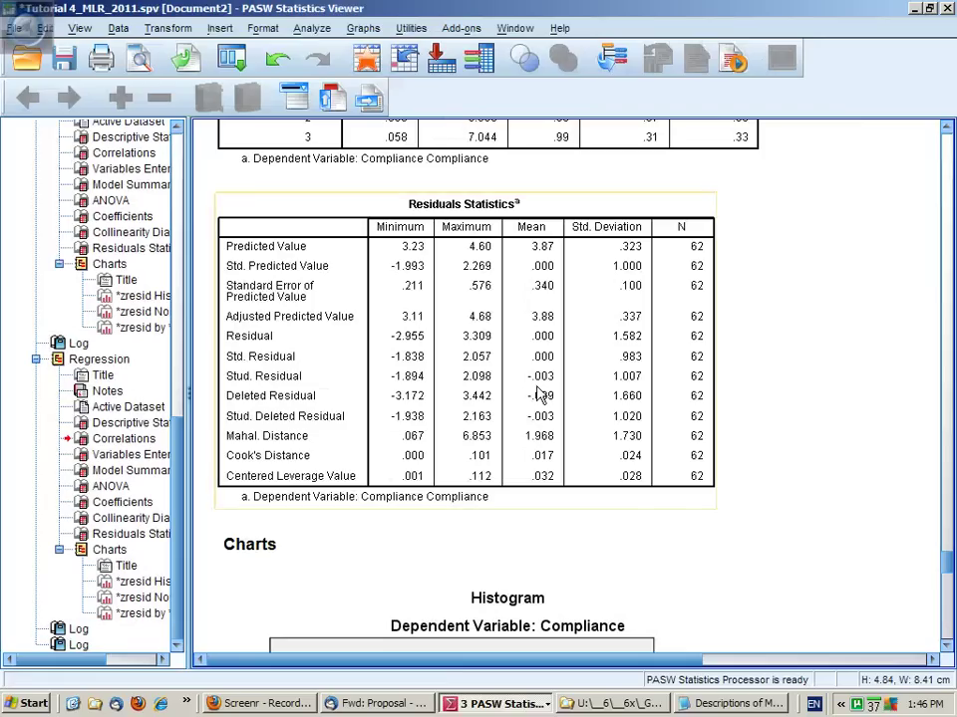
Scroll down to the Compliance standardized-residual histogram (N = 62) and select it.
{"action": "left_click", "coordinate": [946, 645]}
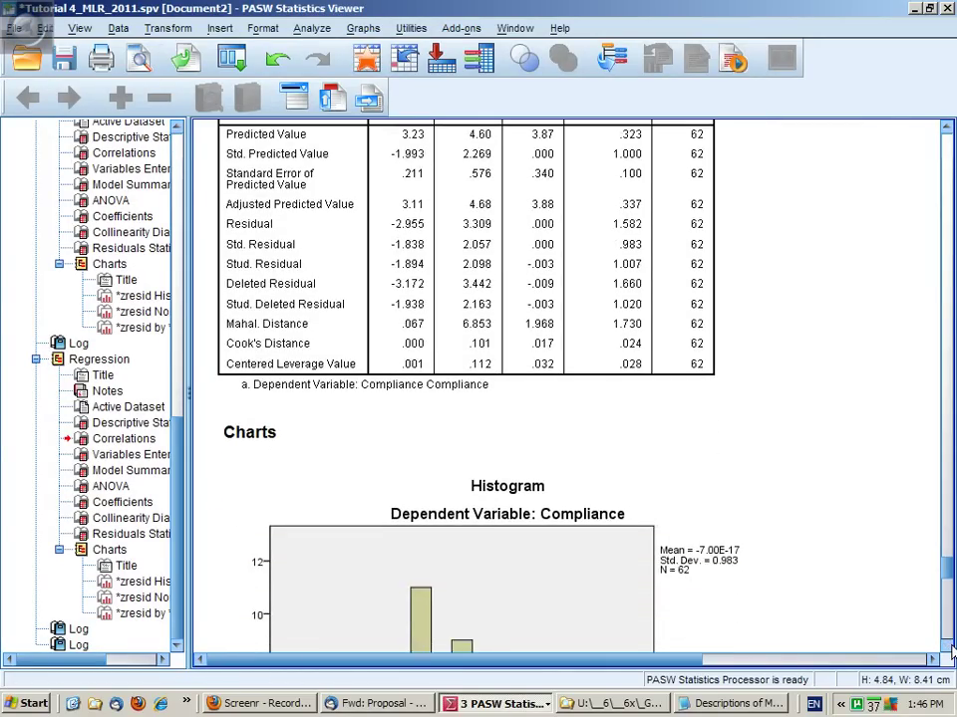
{"action": "left_click", "coordinate": [947, 646]}
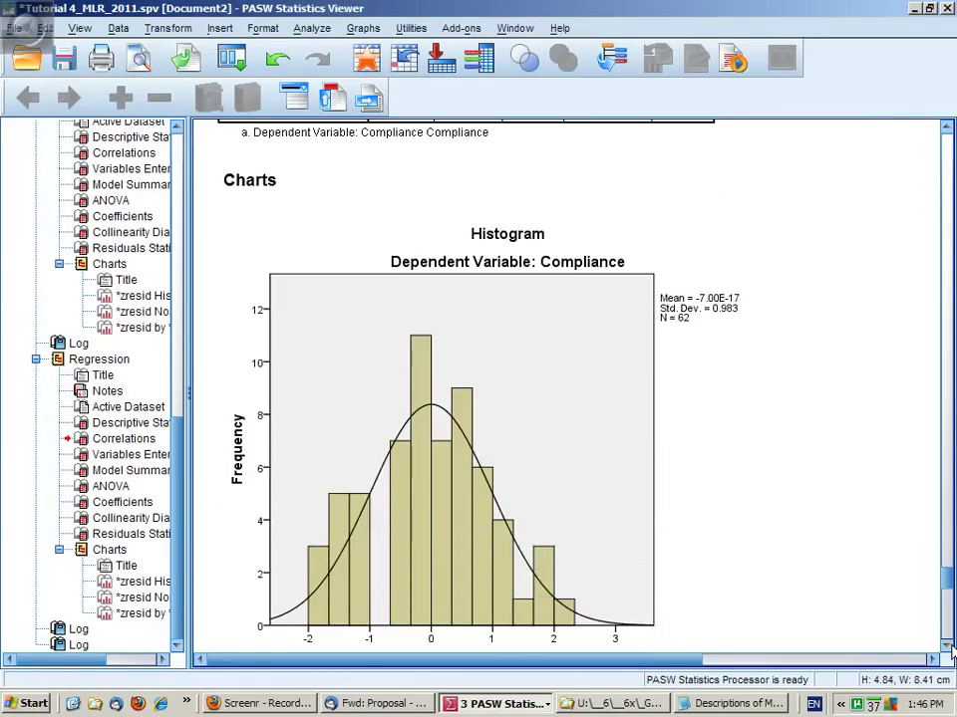
{"action": "left_click", "coordinate": [946, 645]}
{"action": "left_click", "coordinate": [949, 647]}
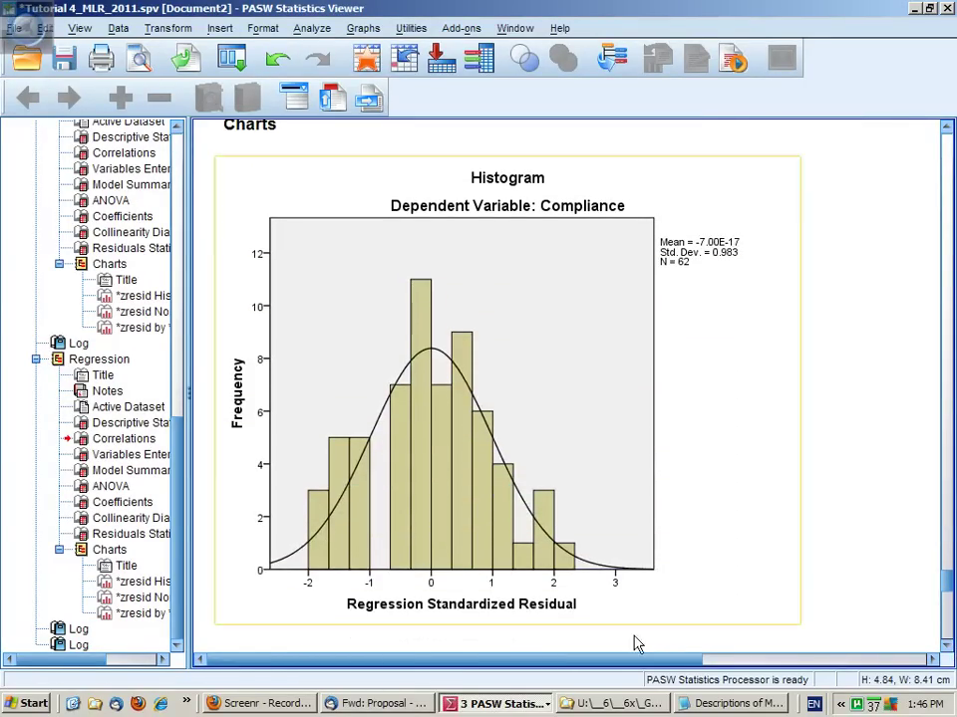
{"action": "left_click", "coordinate": [252, 583]}
{"action": "left_click", "coordinate": [897, 637]}
{"action": "left_click", "coordinate": [946, 645]}
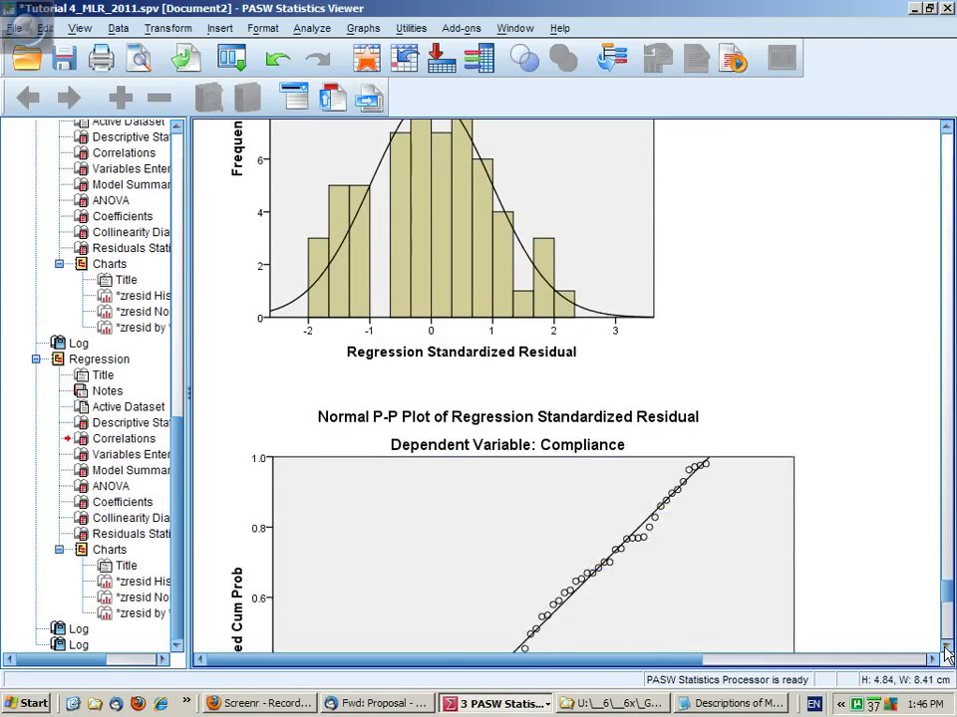
Scroll the full Normal P-P plot into view and select it.
{"action": "left_click", "coordinate": [946, 646]}
{"action": "left_click", "coordinate": [946, 646]}
{"action": "left_click", "coordinate": [946, 646]}
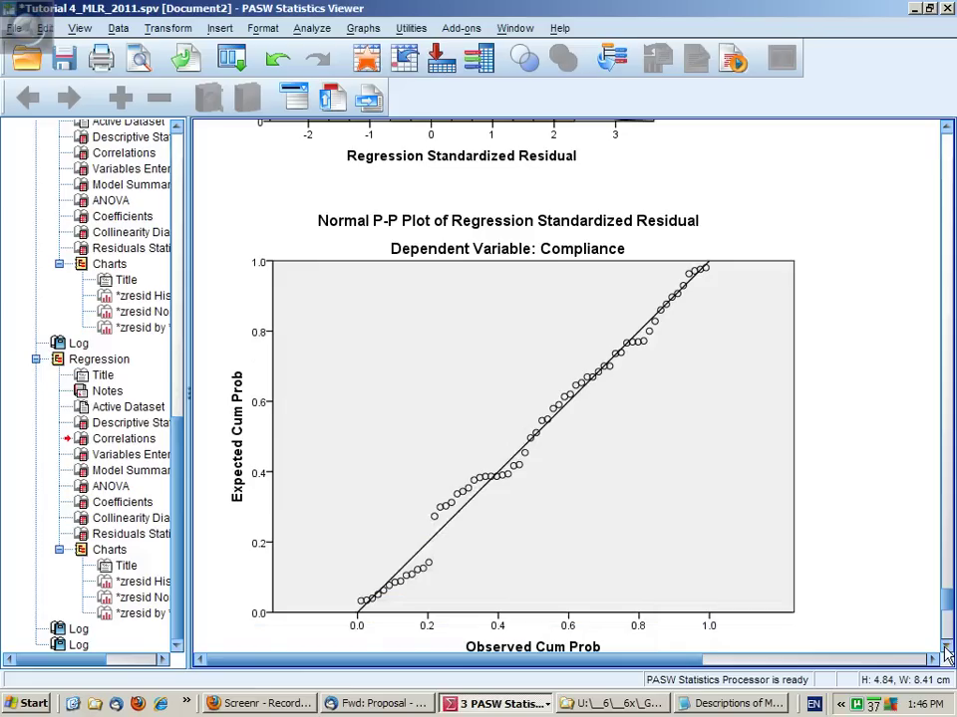
{"action": "left_click", "coordinate": [768, 320]}
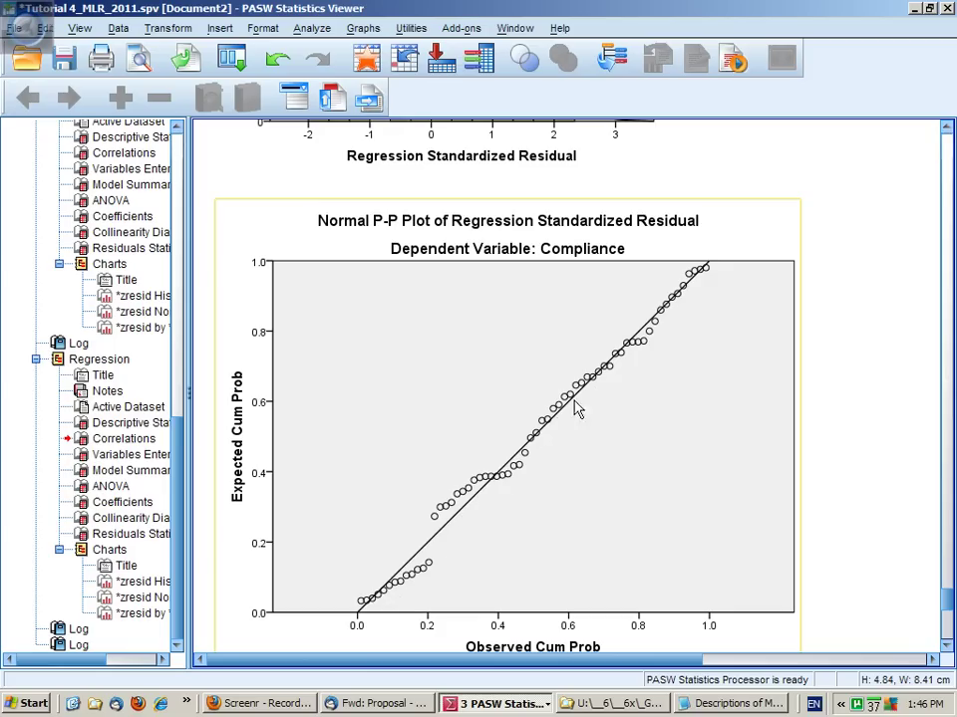
Scroll down to the standardized residual vs predicted scatterplot and select it.
{"action": "left_click", "coordinate": [947, 646]}
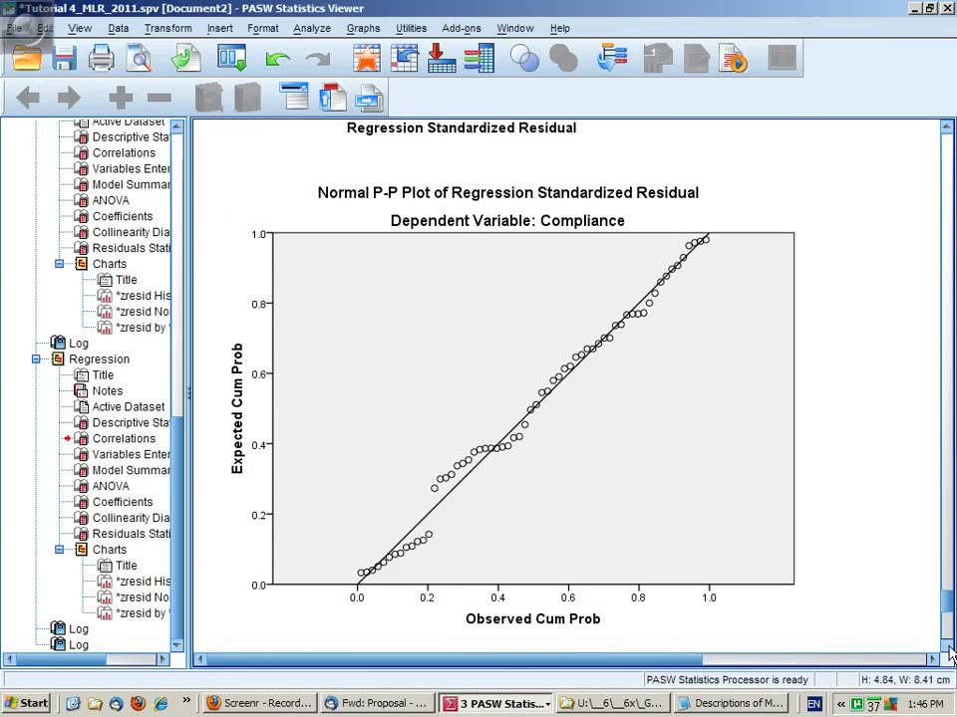
{"action": "left_click_drag", "start_coordinate": [947, 646], "coordinate": [947, 647]}
{"action": "left_click", "coordinate": [476, 261]}
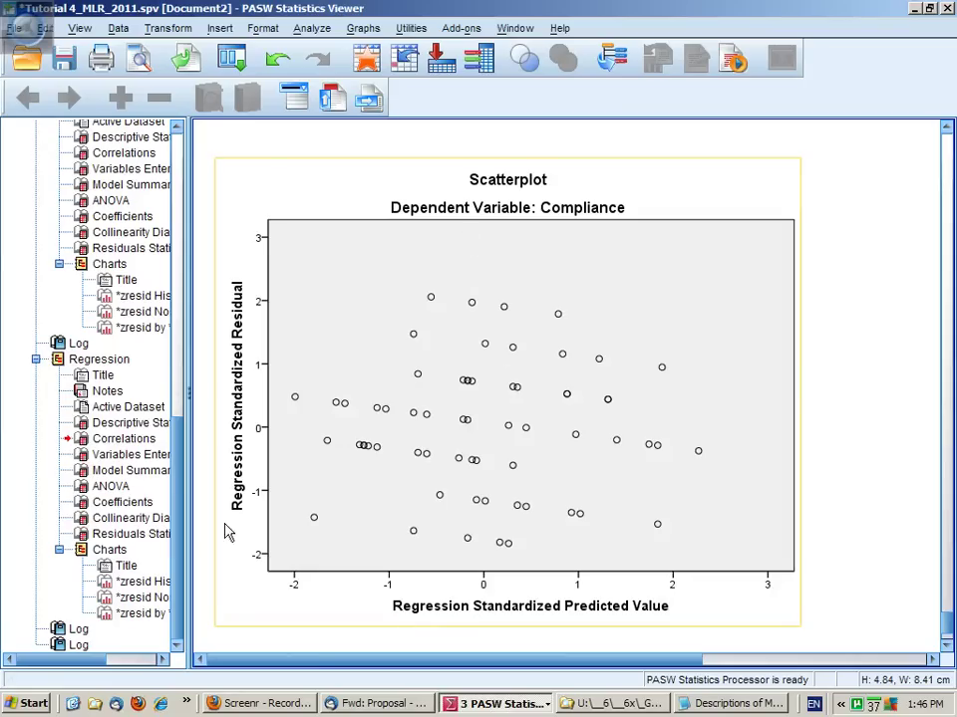